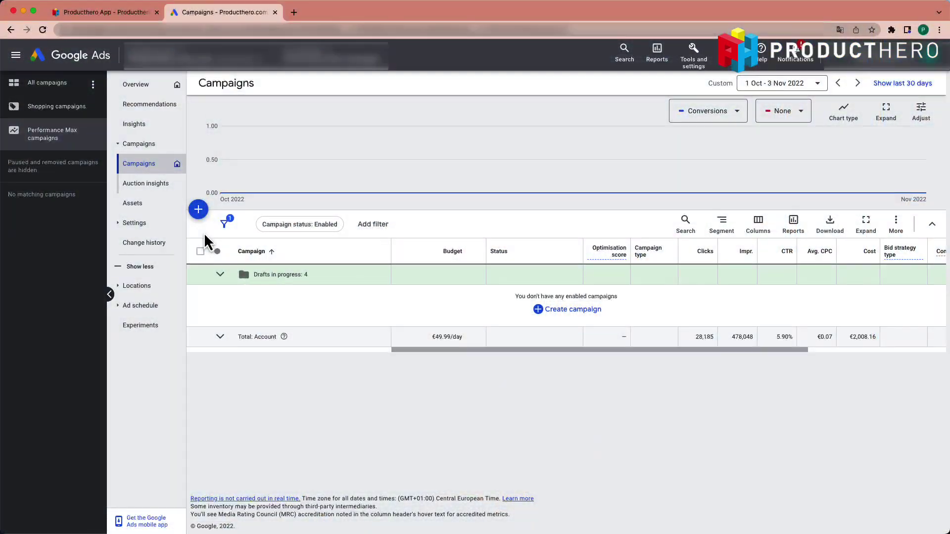
# Start a new campaign with the Sales objective and the Performance Max type
pyautogui.click(198, 214)
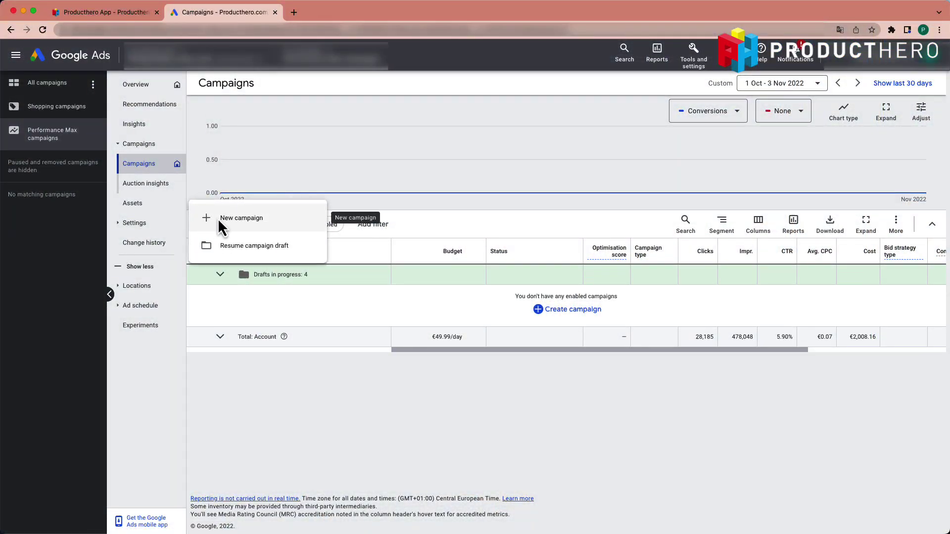
pyautogui.click(217, 218)
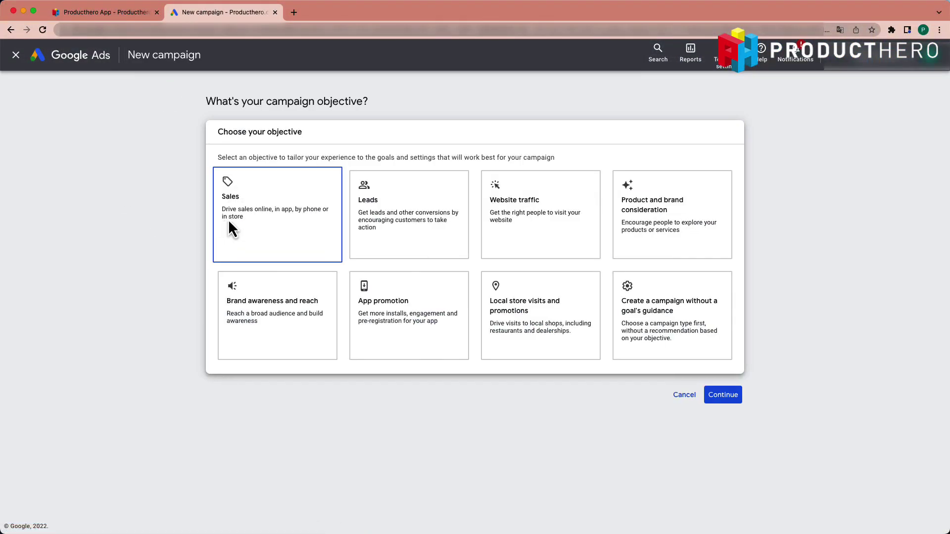
pyautogui.click(227, 220)
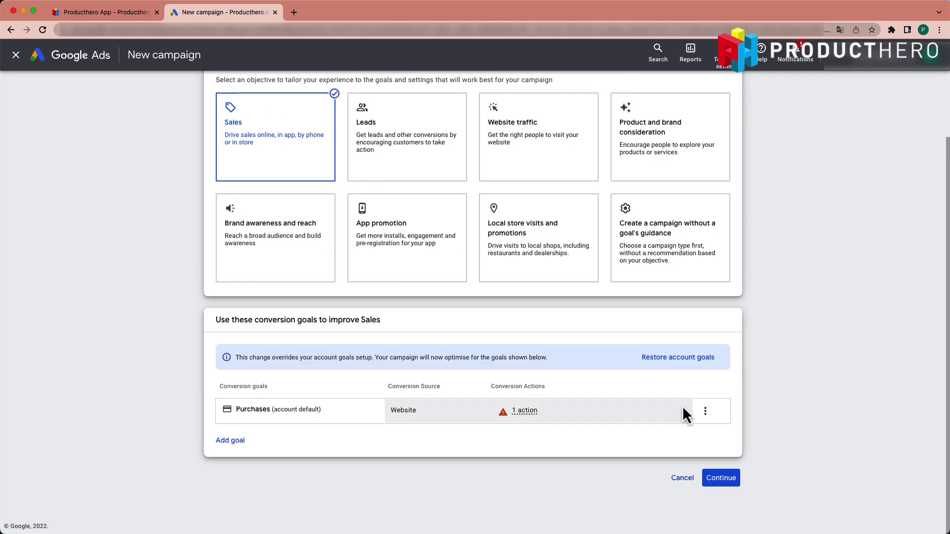
pyautogui.click(731, 485)
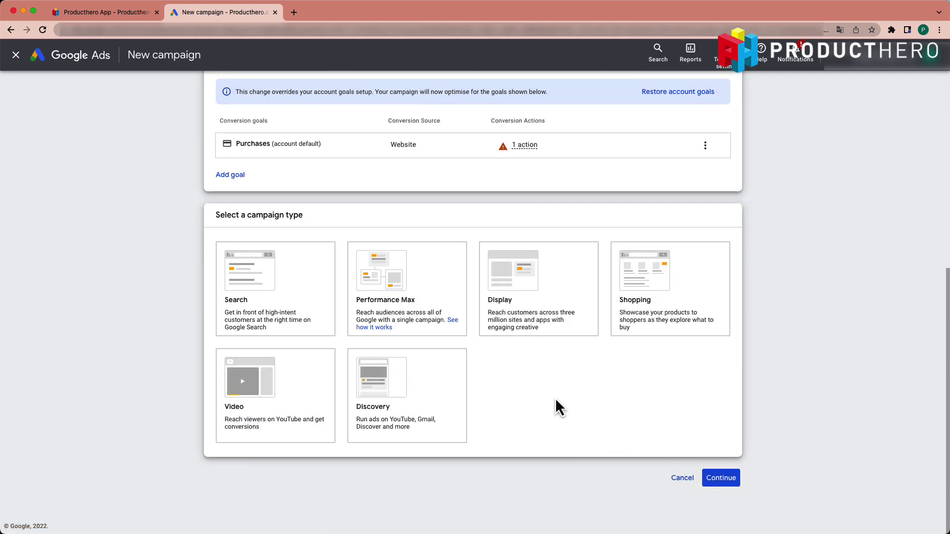
pyautogui.click(429, 297)
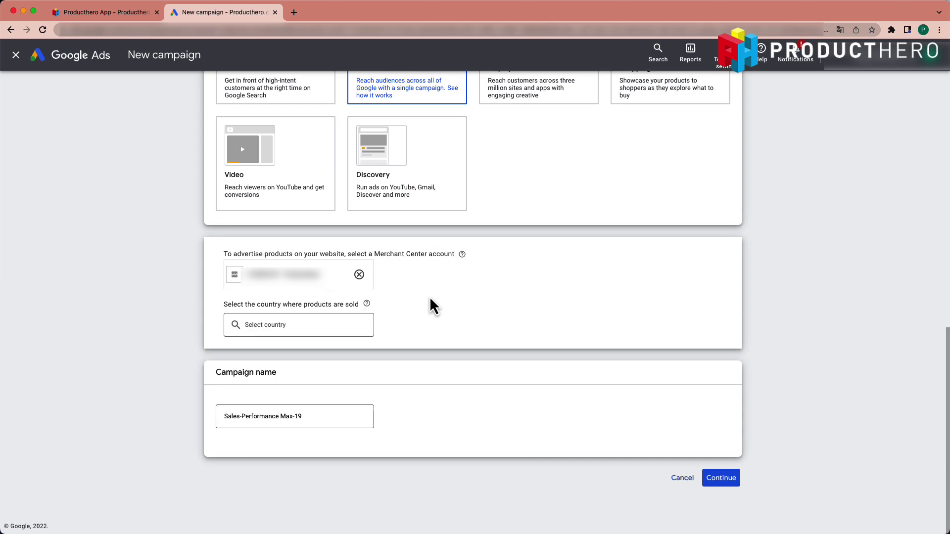
# Set the sales country to Netherlands, name the campaign nl_pmax_heroes, and continue
pyautogui.click(271, 329)
pyautogui.write('net')
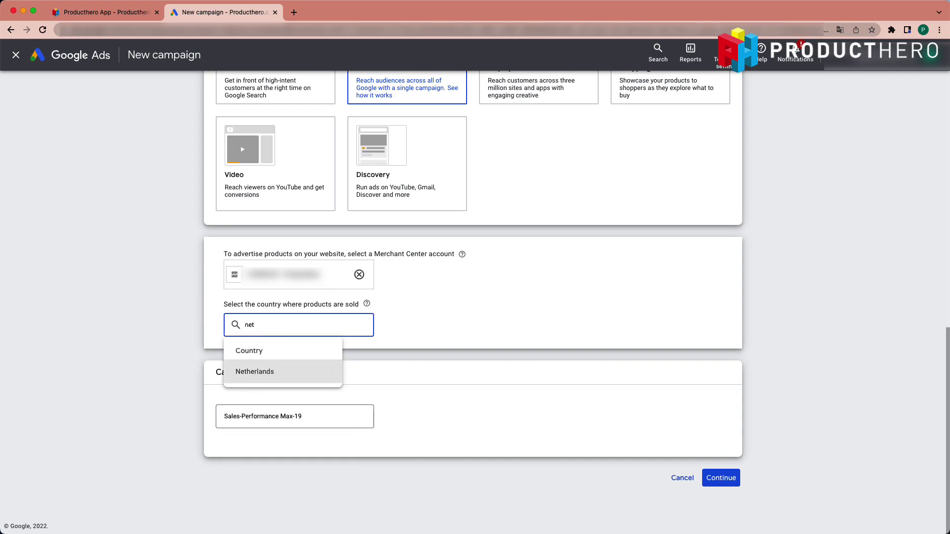
pyautogui.click(288, 373)
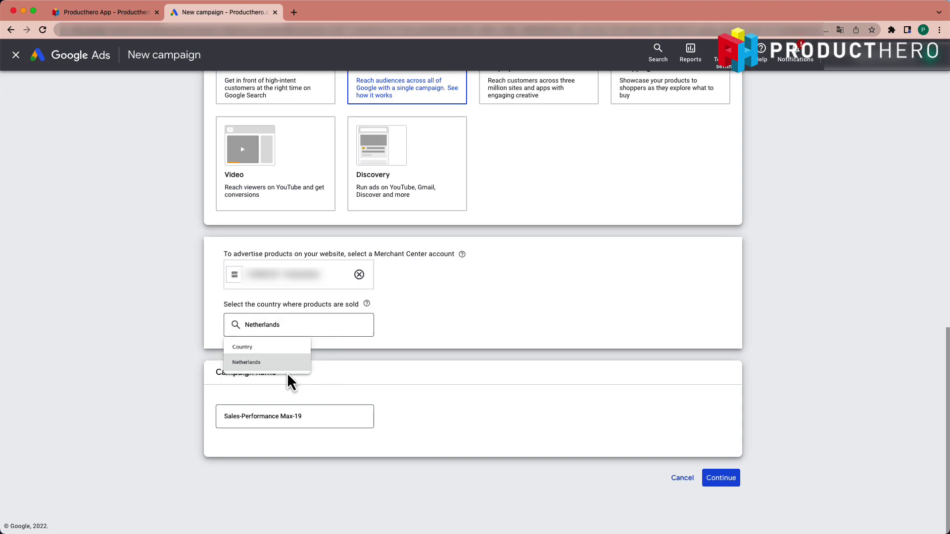
pyautogui.tripleClick(321, 415)
pyautogui.write('nl_pmax_heroes')
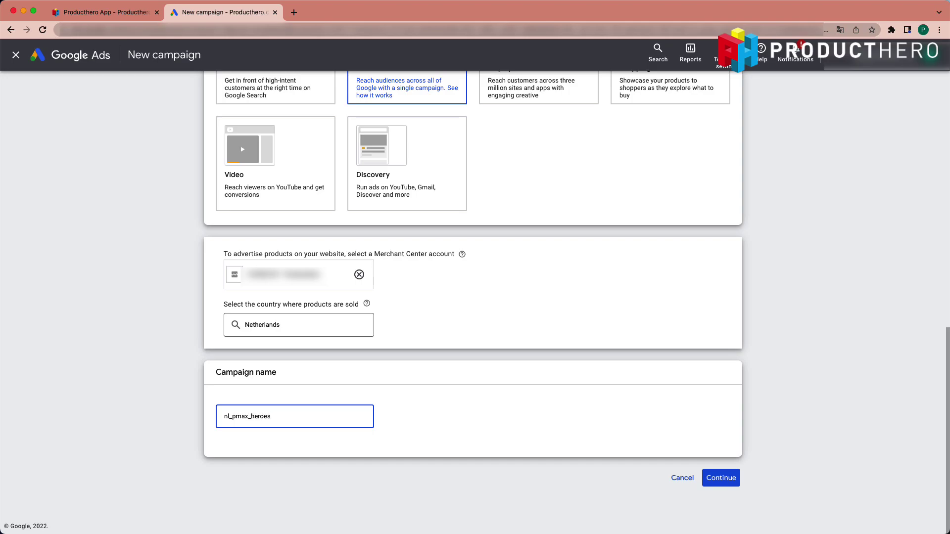
pyautogui.click(704, 480)
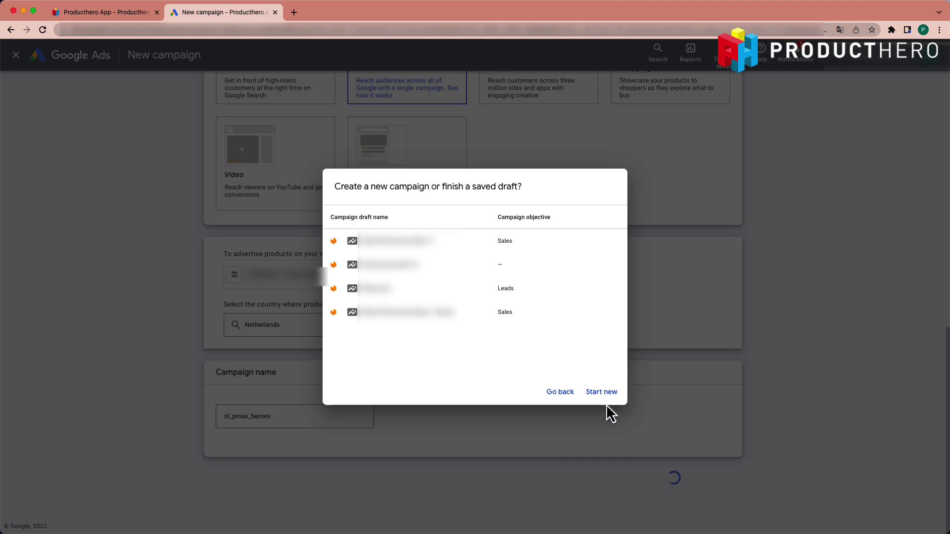
# Start a fresh campaign instead of a draft and enter the suggested daily budget of 1428.69
pyautogui.click(601, 396)
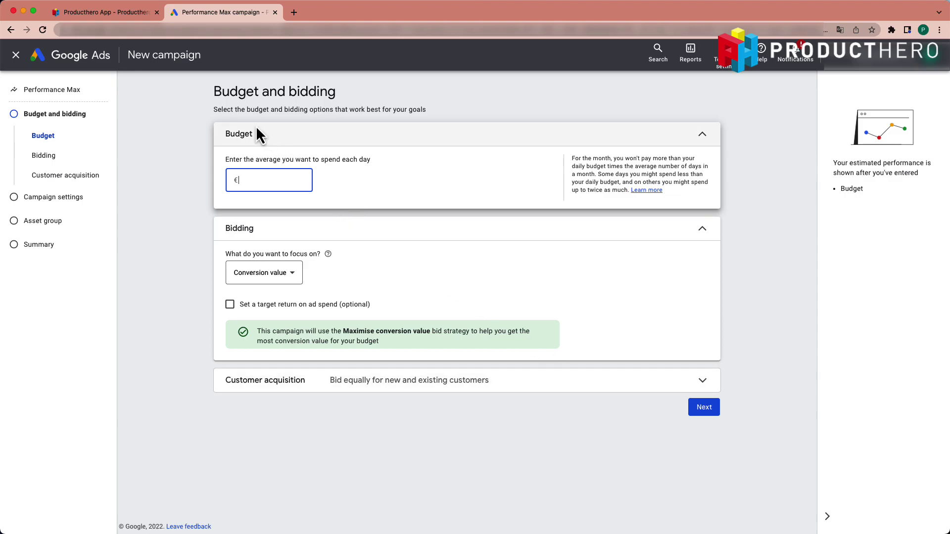
pyautogui.click(103, 13)
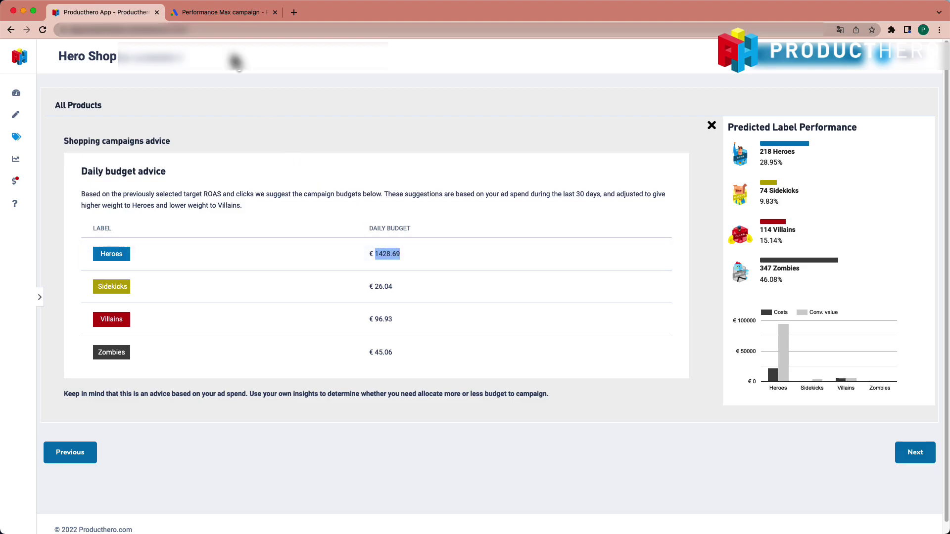
pyautogui.click(220, 14)
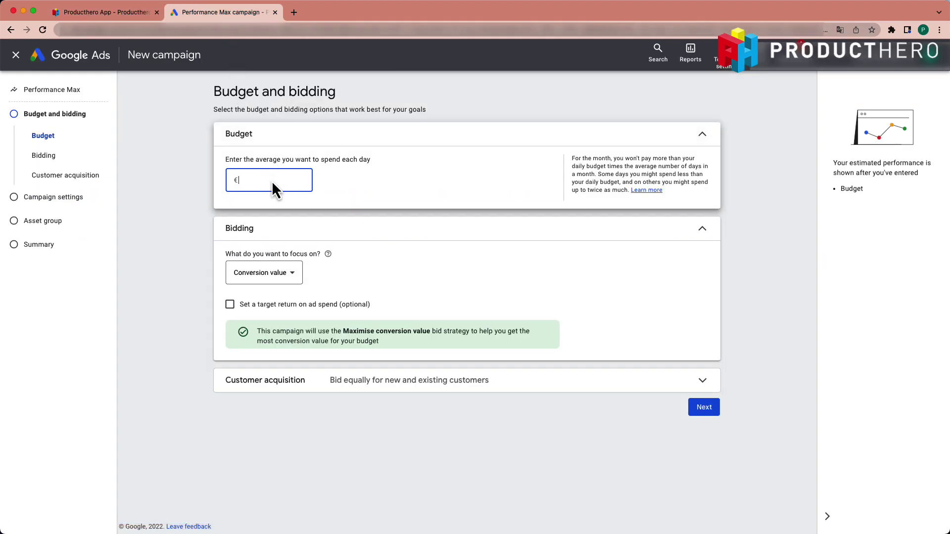
pyautogui.write('1428.69')
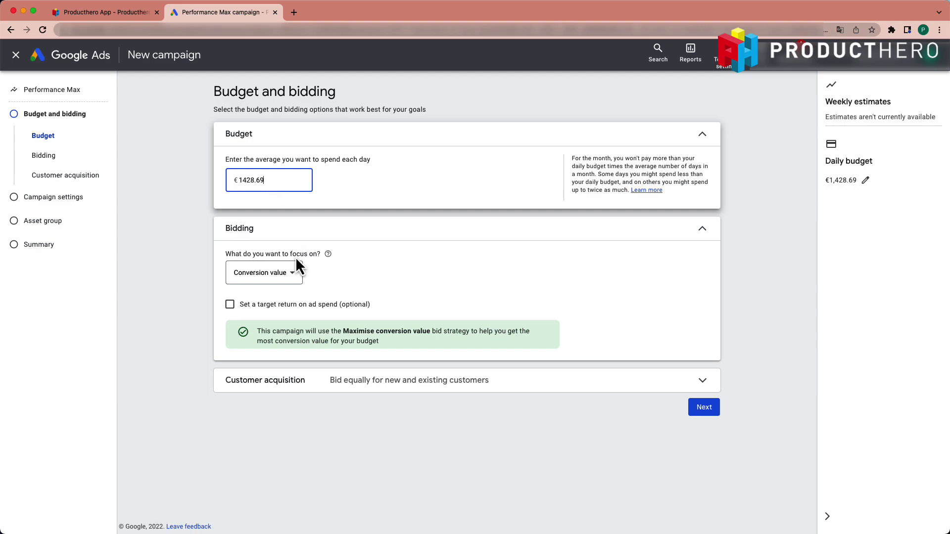
# Keep conversion value as the bidding focus with a 400% target ROAS
pyautogui.click(296, 270)
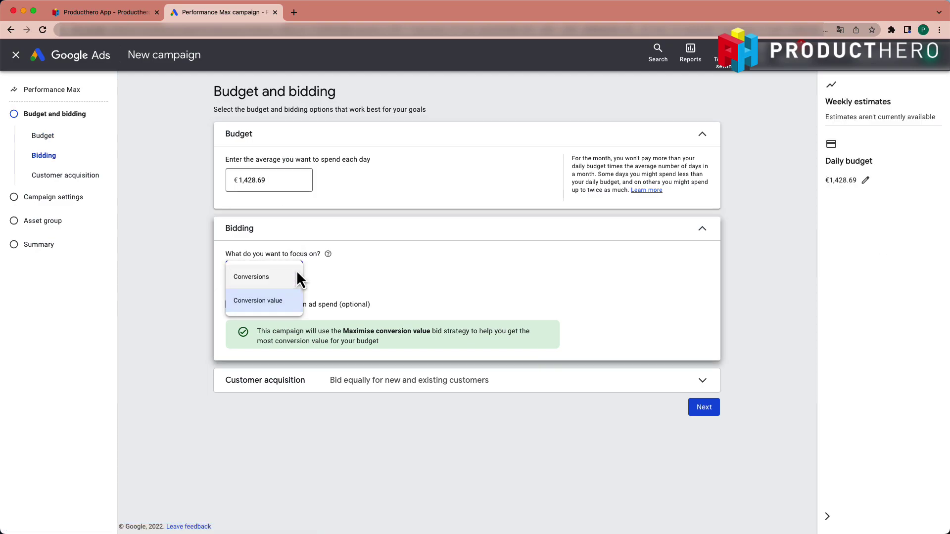
pyautogui.click(253, 306)
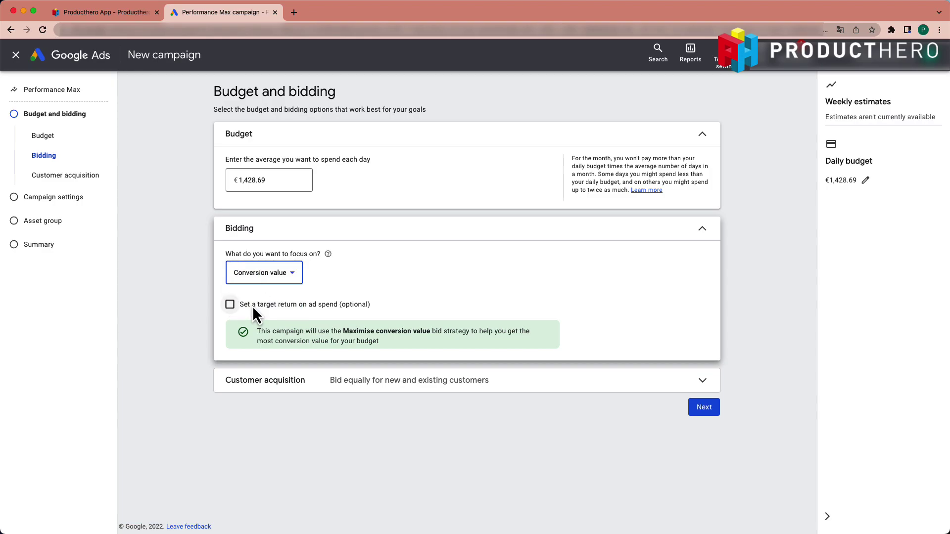
pyautogui.click(253, 308)
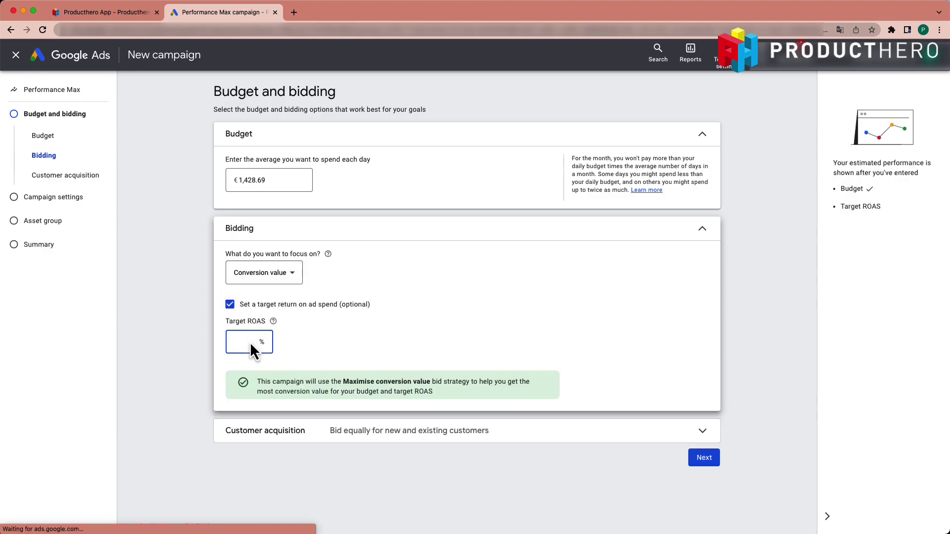
pyautogui.write('400')
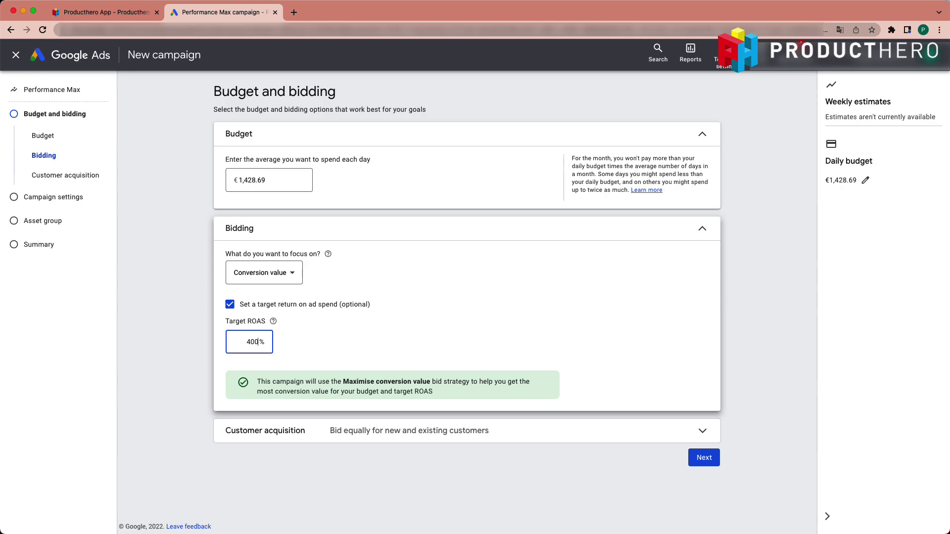
# Target only the Netherlands with Dutch replacing English as the sole language, and expand More settings
pyautogui.click(703, 459)
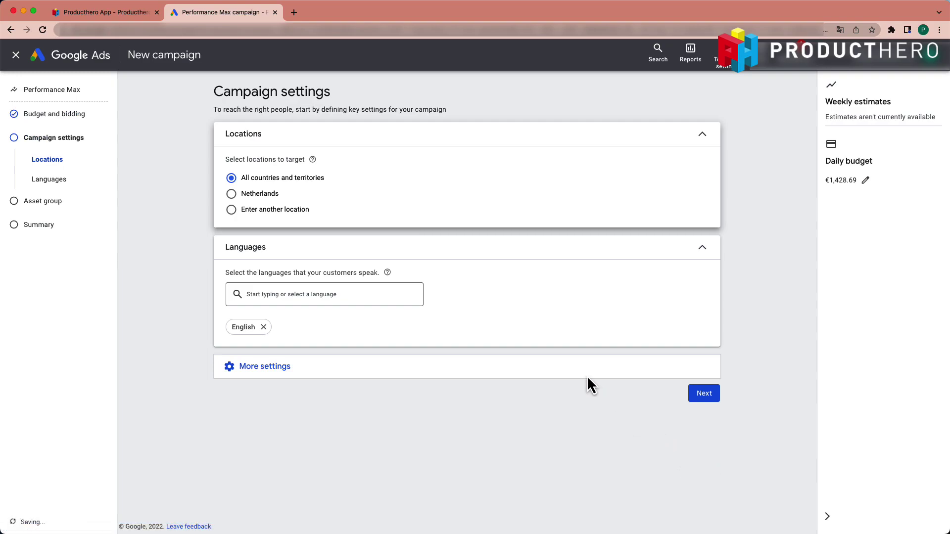
pyautogui.click(231, 194)
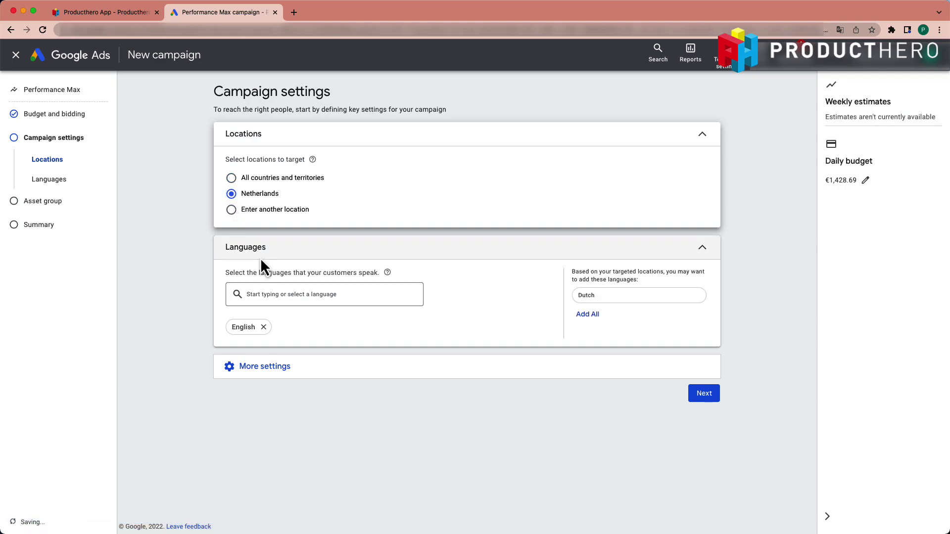
pyautogui.click(288, 293)
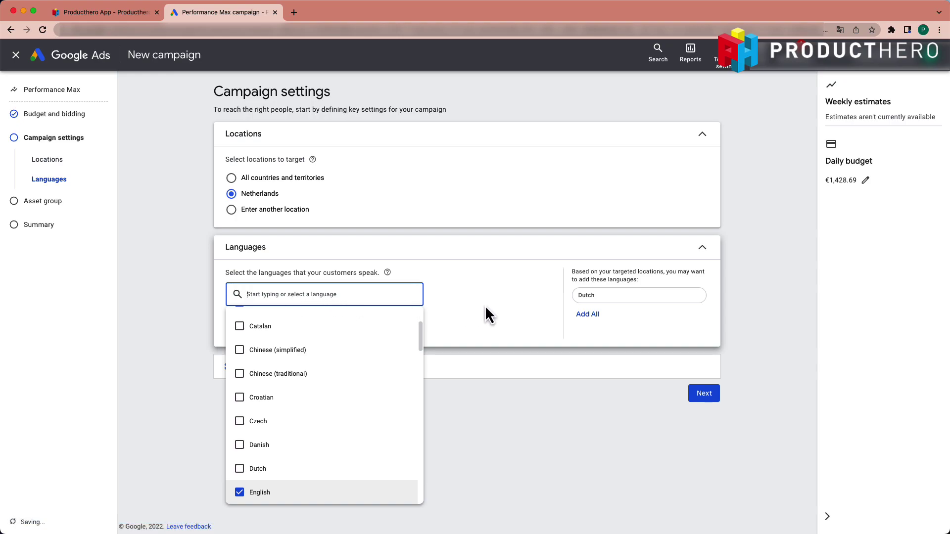
pyautogui.click(619, 302)
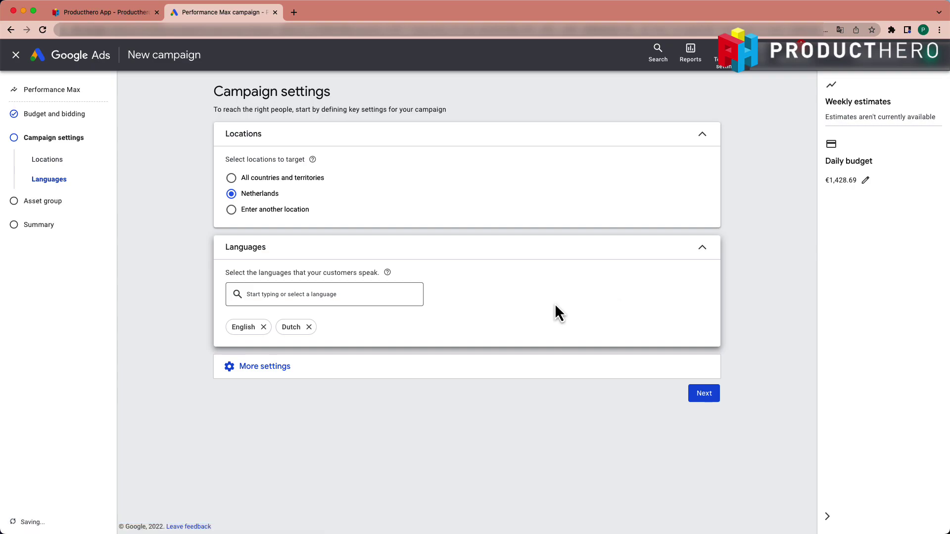
pyautogui.click(263, 327)
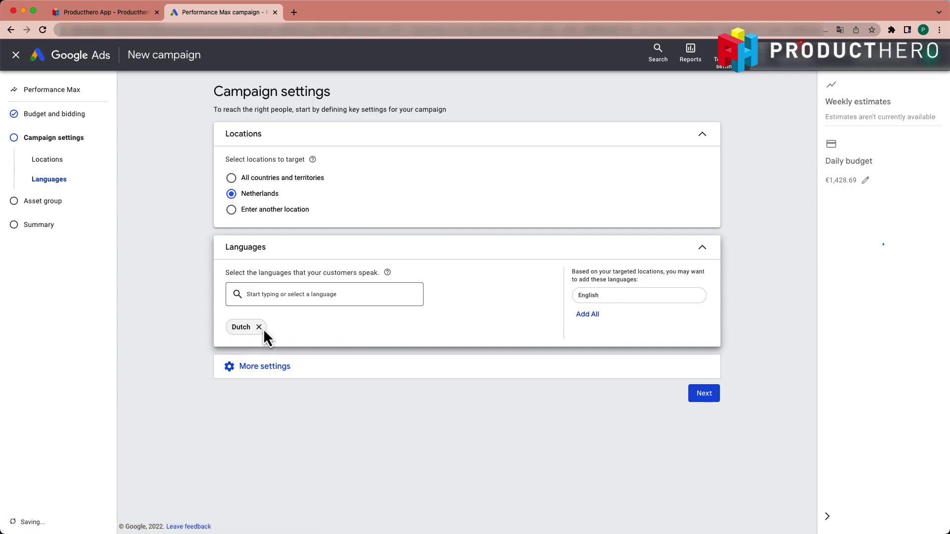
pyautogui.click(265, 370)
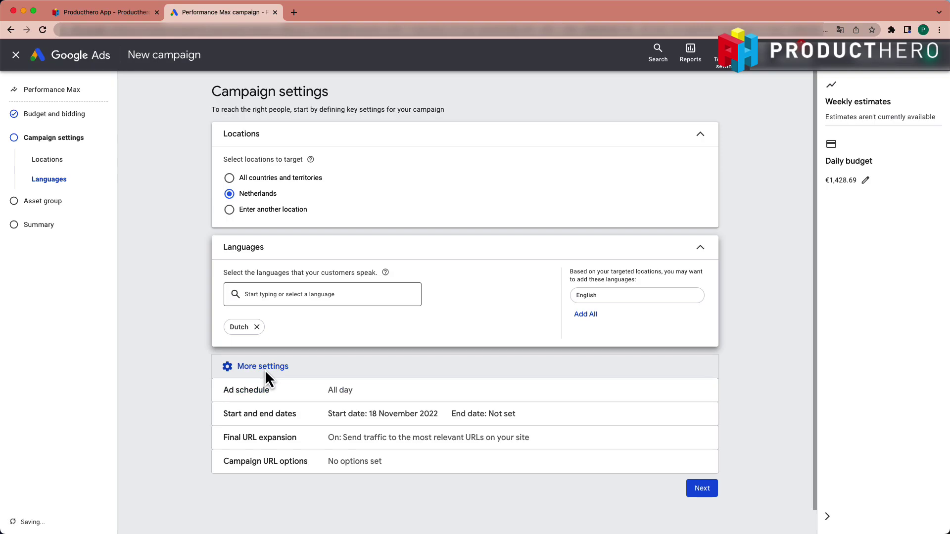
# Switch Final URL expansion to Off so traffic goes only to provided URLs
pyautogui.click(395, 442)
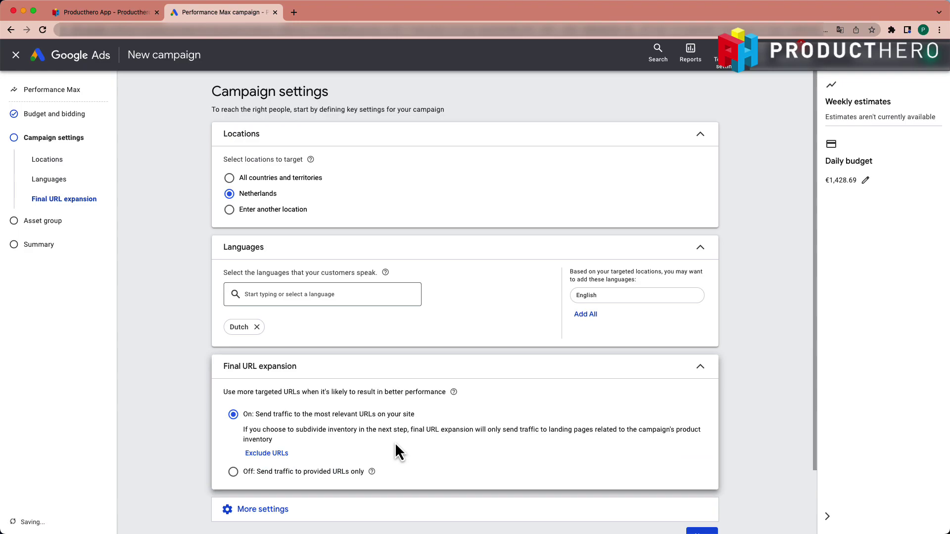
pyautogui.click(234, 471)
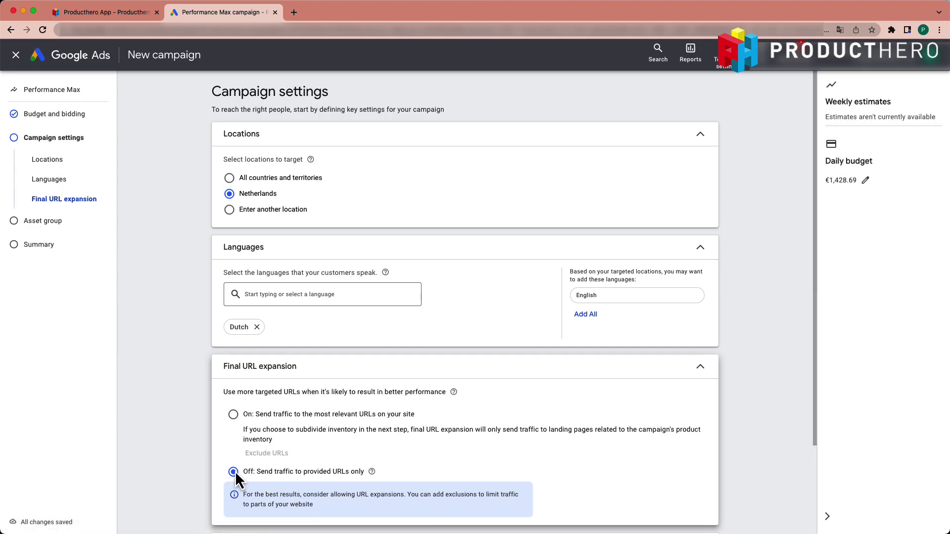
pyautogui.scroll(-3, 235, 471)
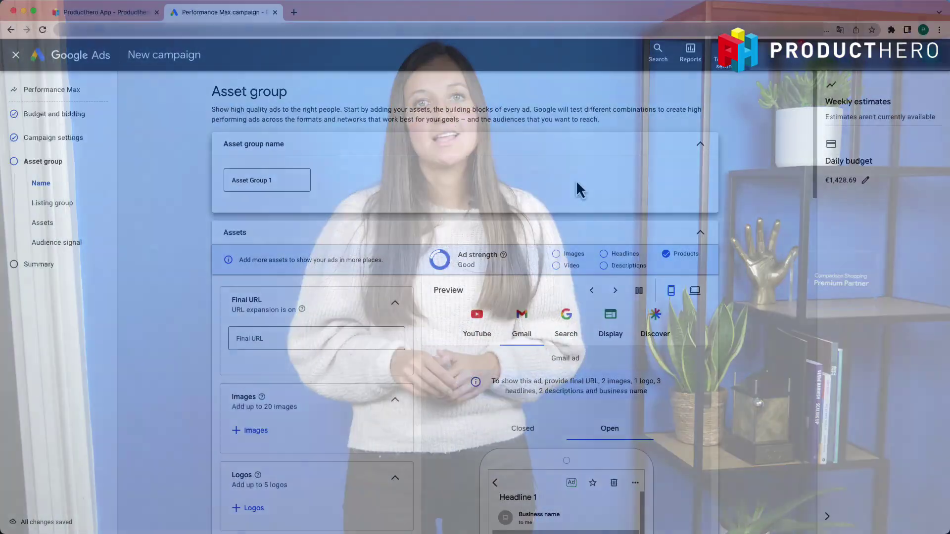
# Rename the asset group to 'Heroes' and proceed to the campaign review
pyautogui.tripleClick(284, 183)
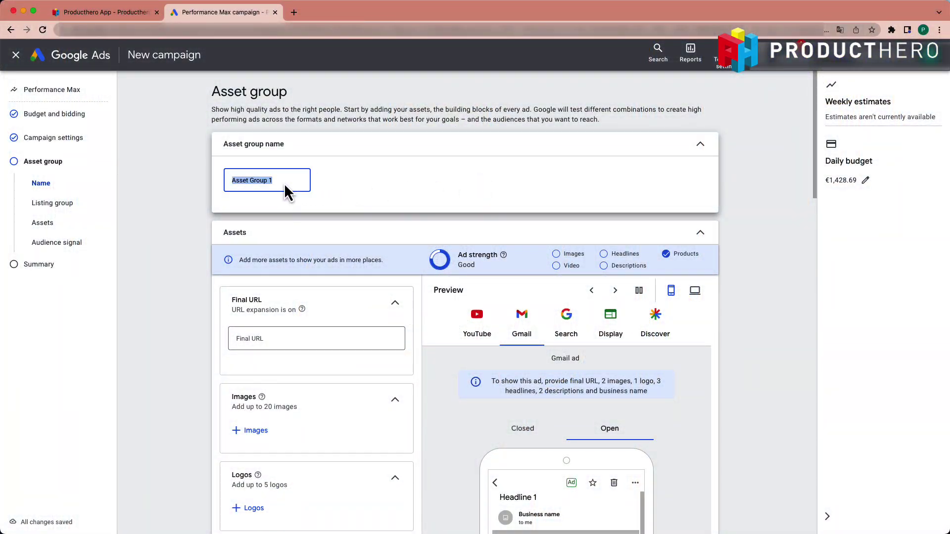
pyautogui.write('Heroes')
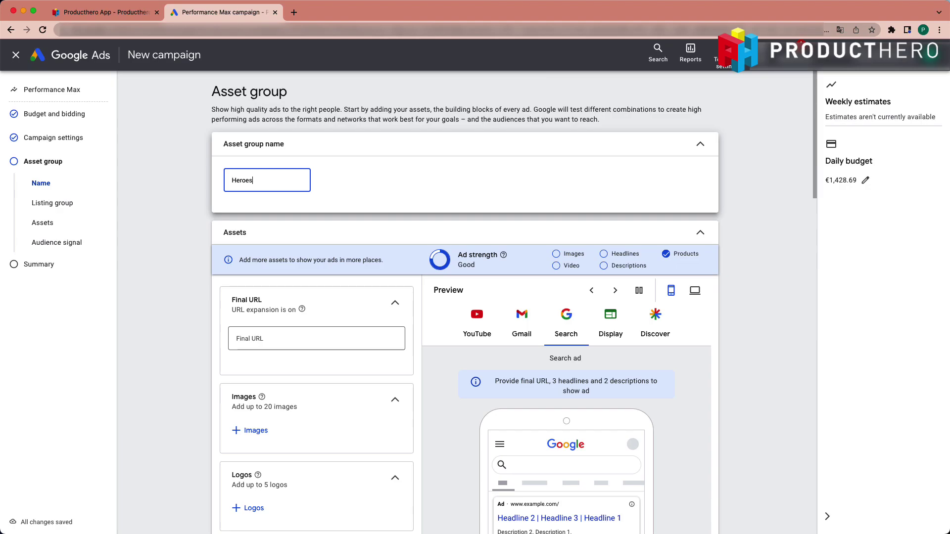
pyautogui.scroll(-20, 510, 203)
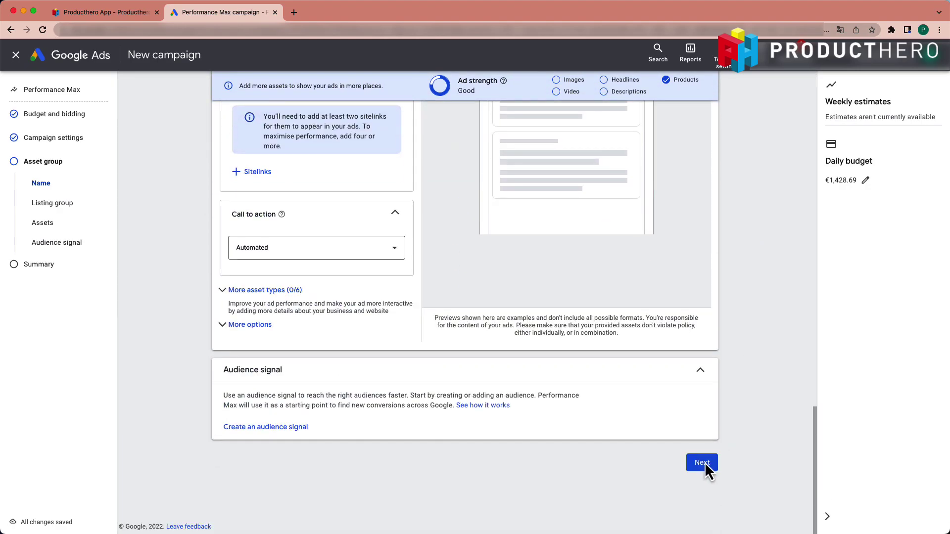
pyautogui.click(702, 464)
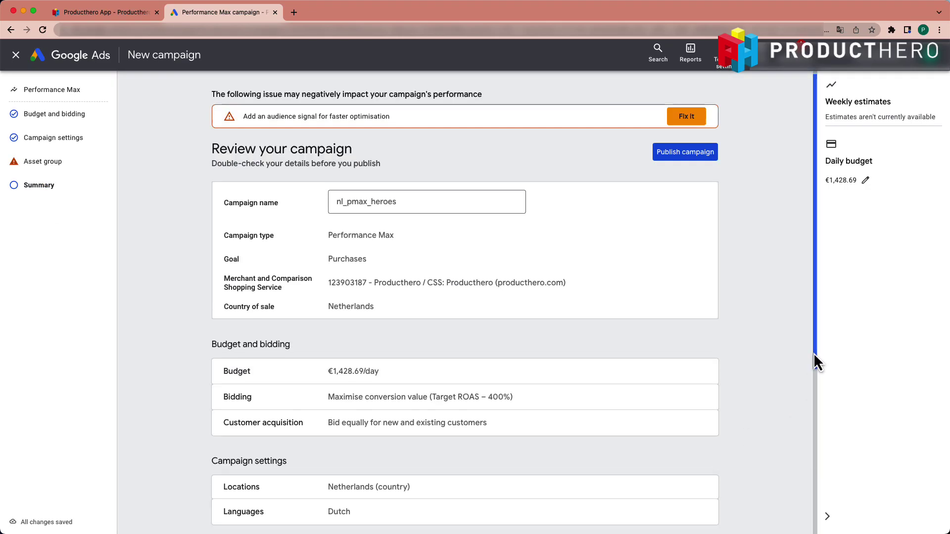
pyautogui.moveTo(814, 352); pyautogui.dragTo(836, 485)
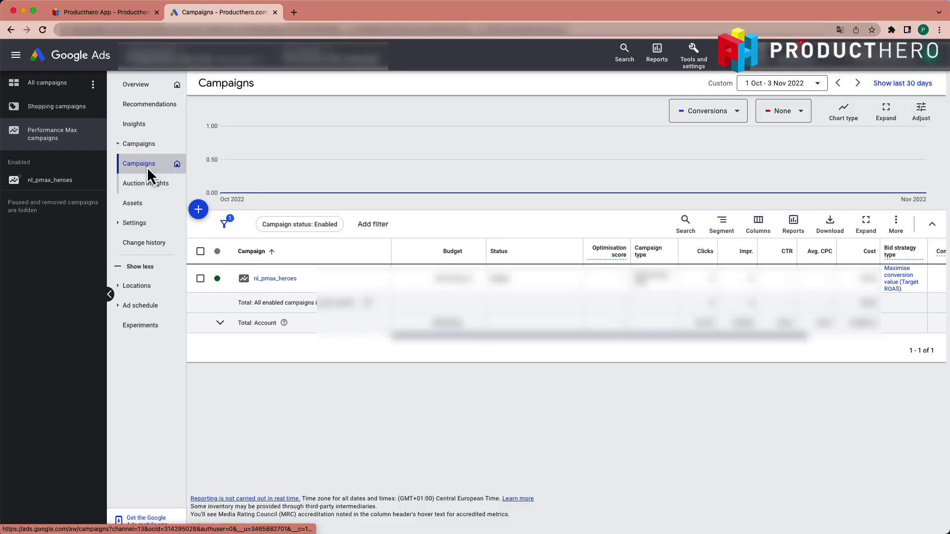
# Open the listing group of the Heroes asset group in nl_pmax_heroes
pyautogui.click(286, 278)
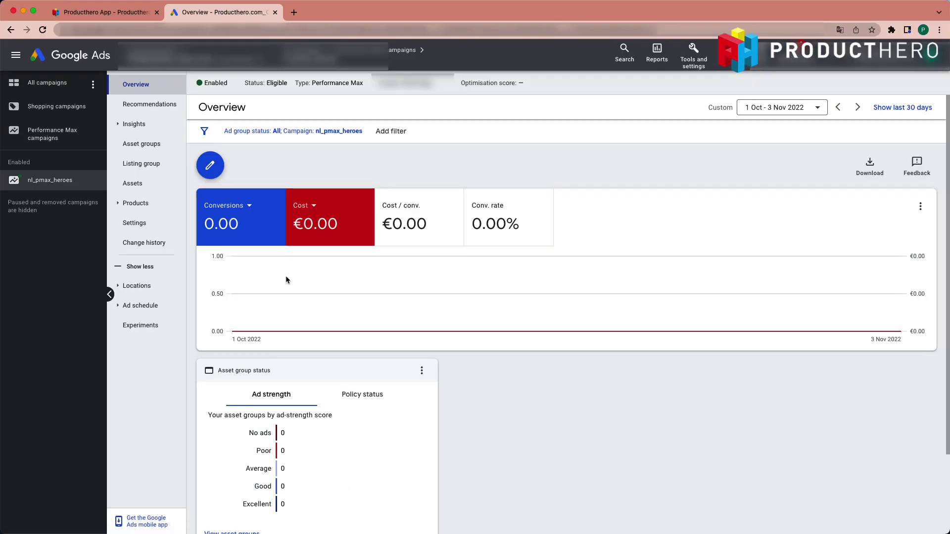
pyautogui.click(154, 151)
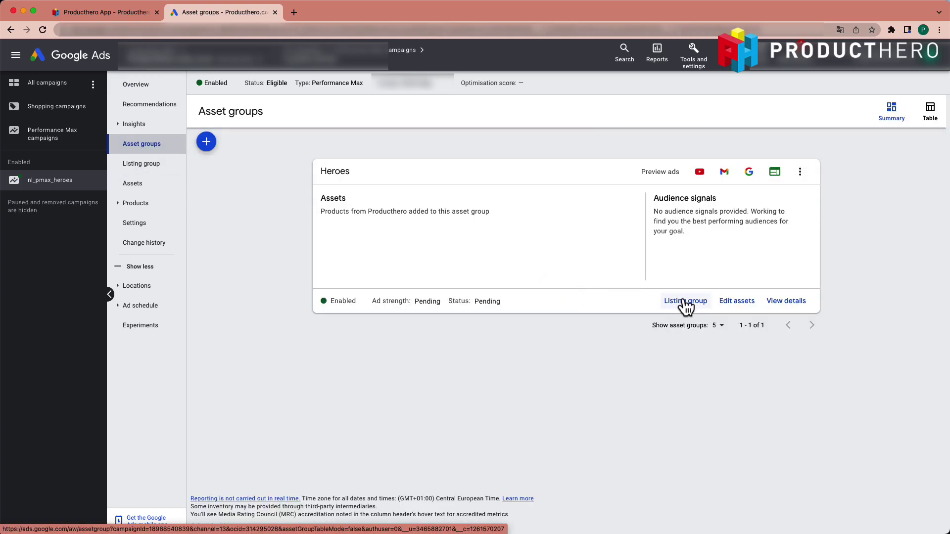
pyautogui.click(686, 304)
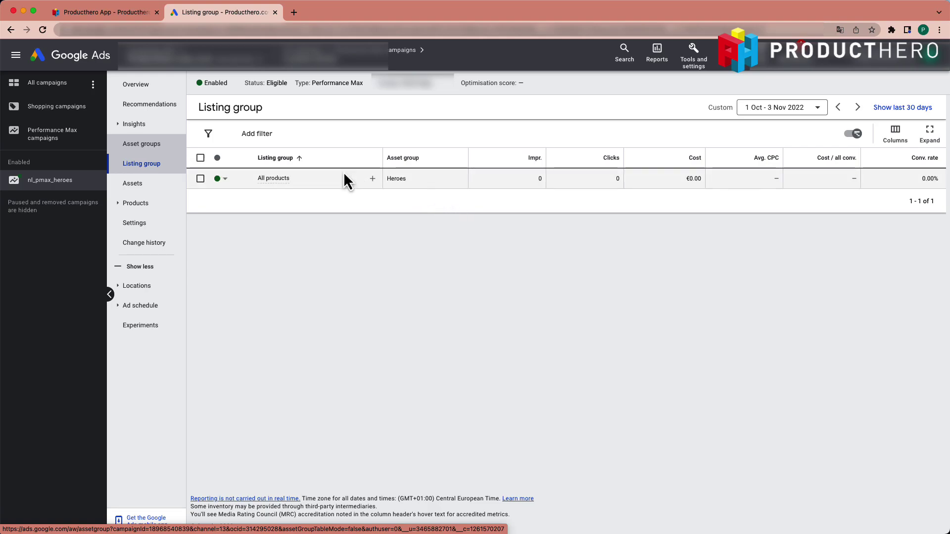
# Subdivide All products by Custom label 0 with the value 'heroes' and save
pyautogui.click(369, 180)
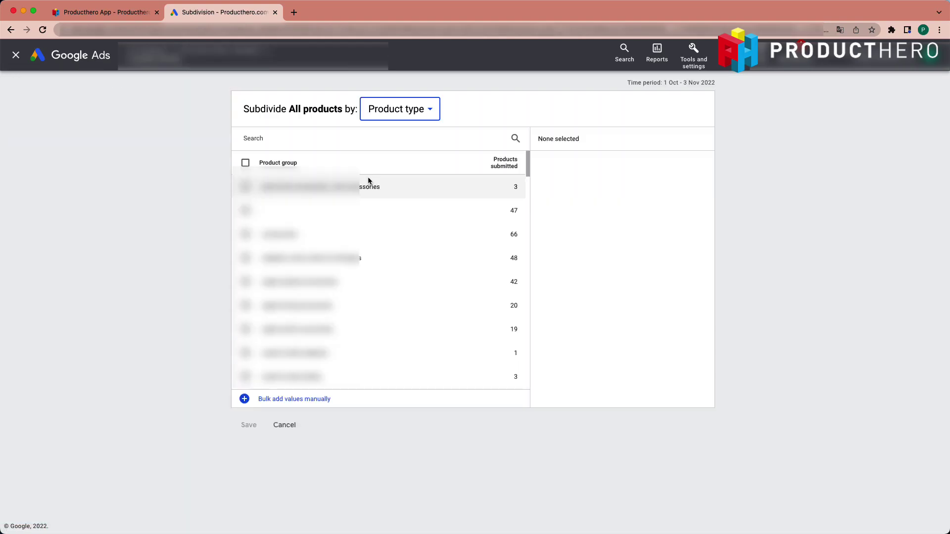
pyautogui.click(423, 113)
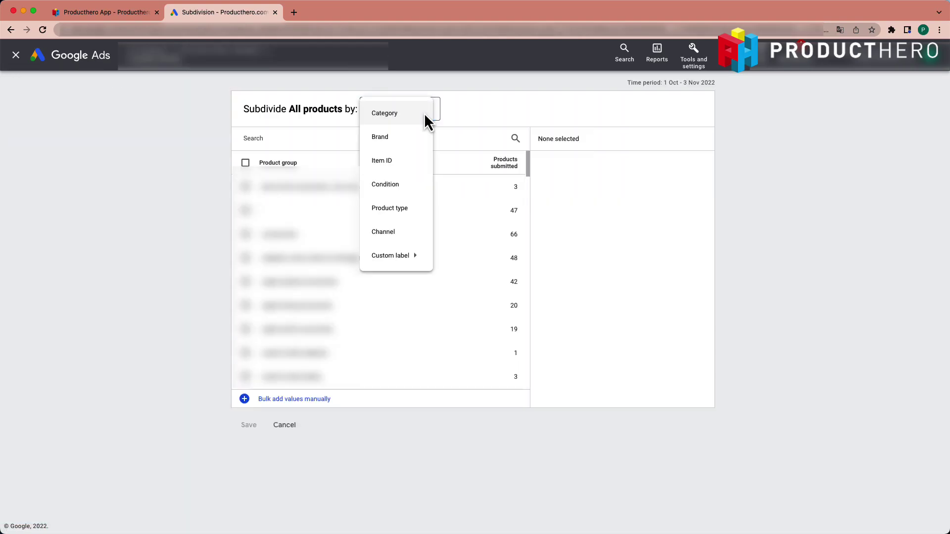
pyautogui.moveTo(402, 254)
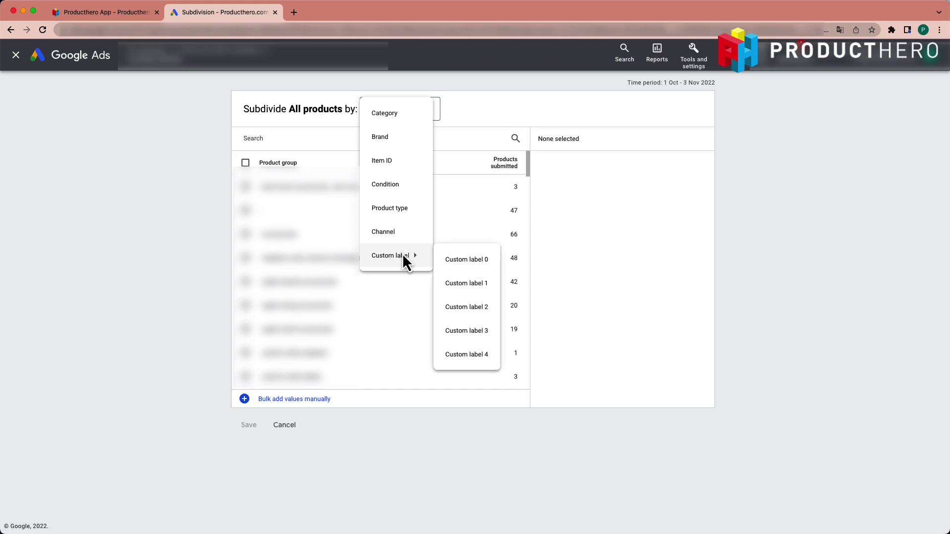
pyautogui.click(463, 261)
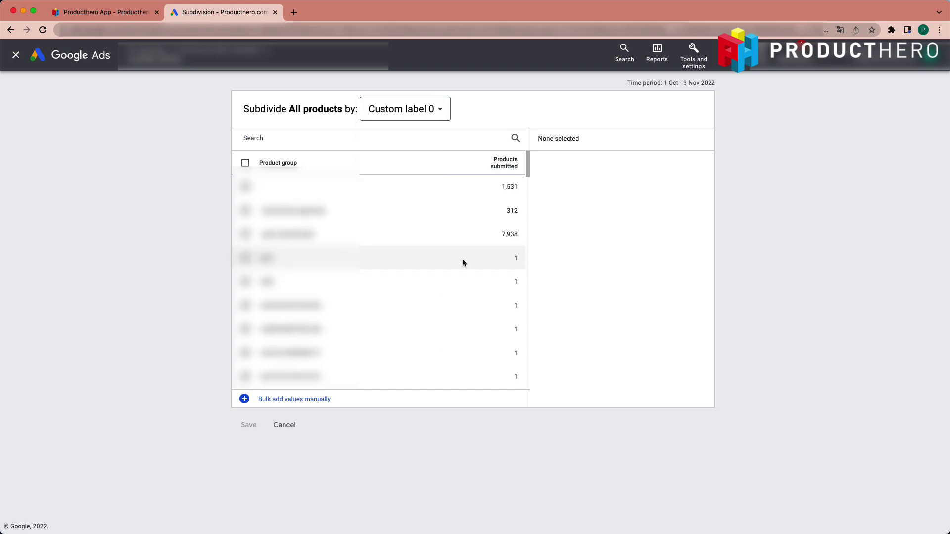
pyautogui.click(295, 404)
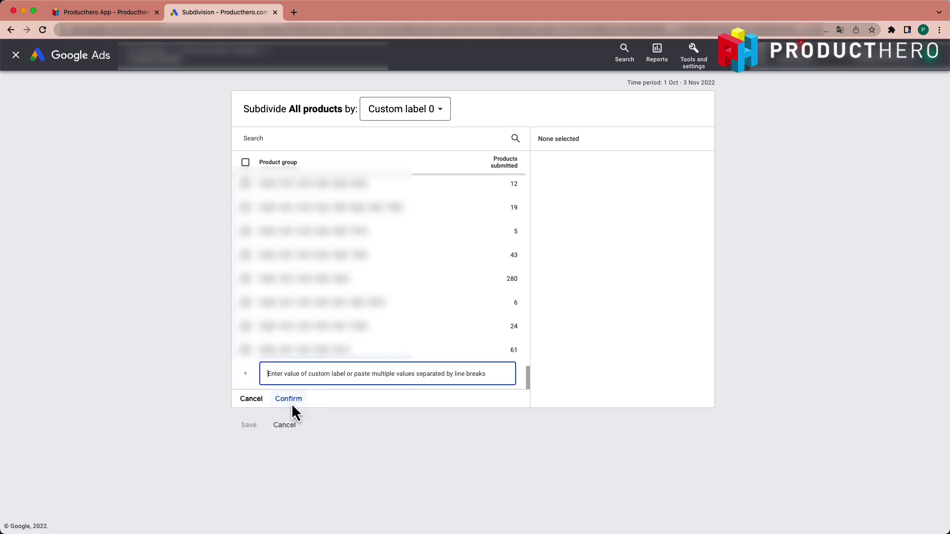
pyautogui.write('heroes')
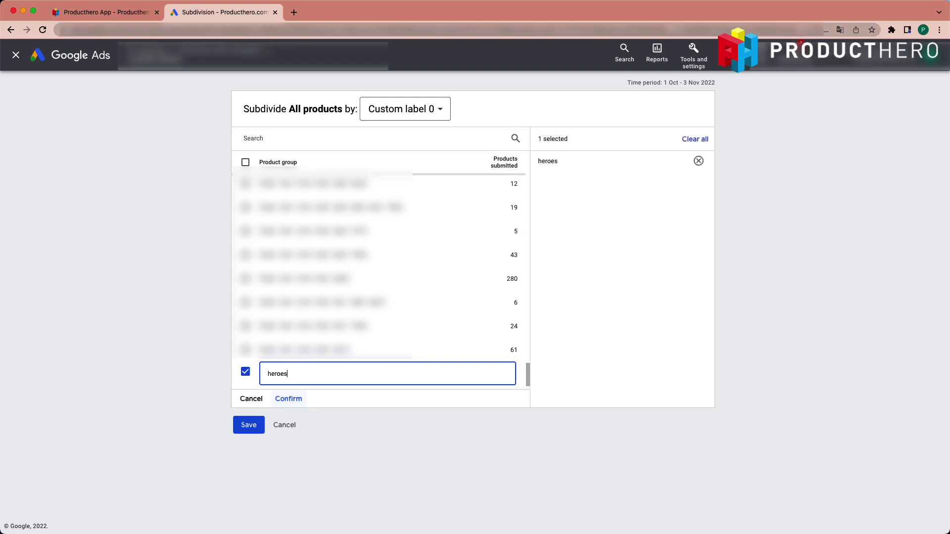
pyautogui.click(293, 399)
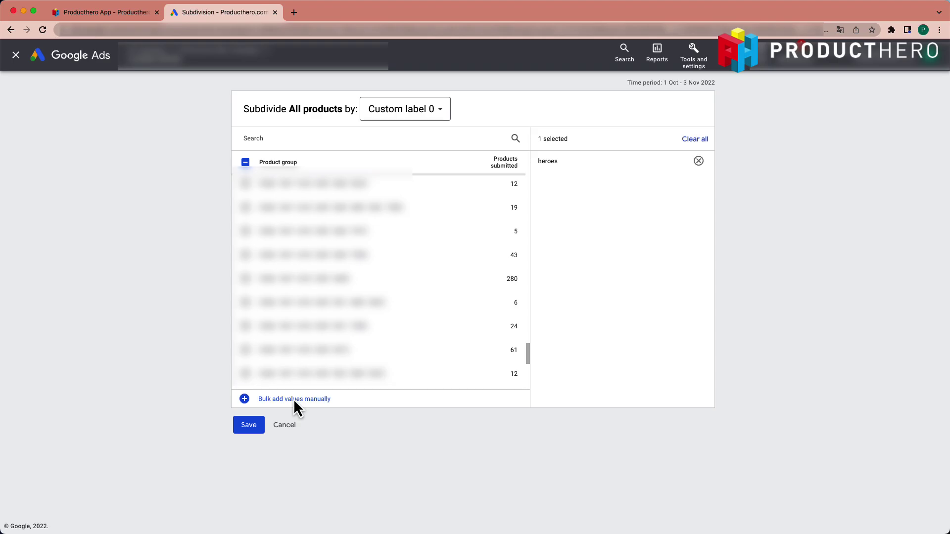
pyautogui.click(258, 425)
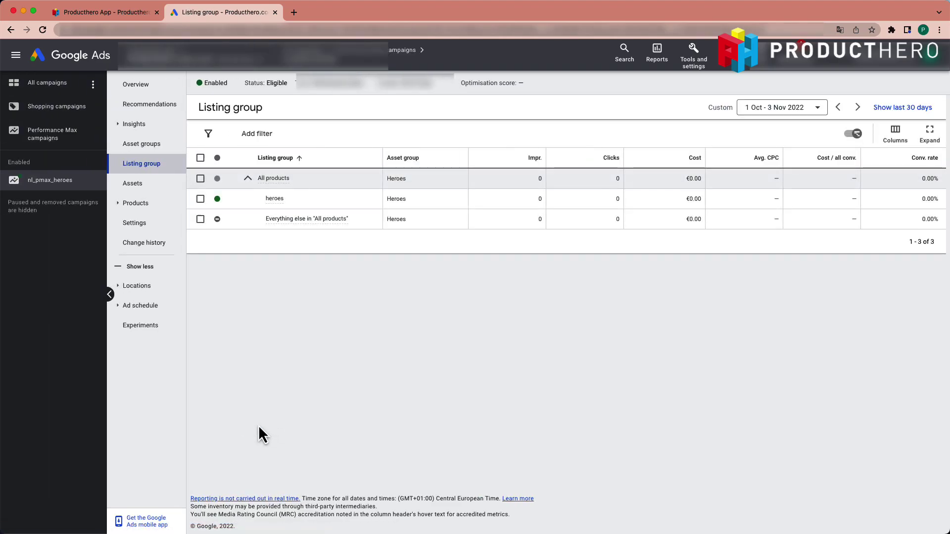